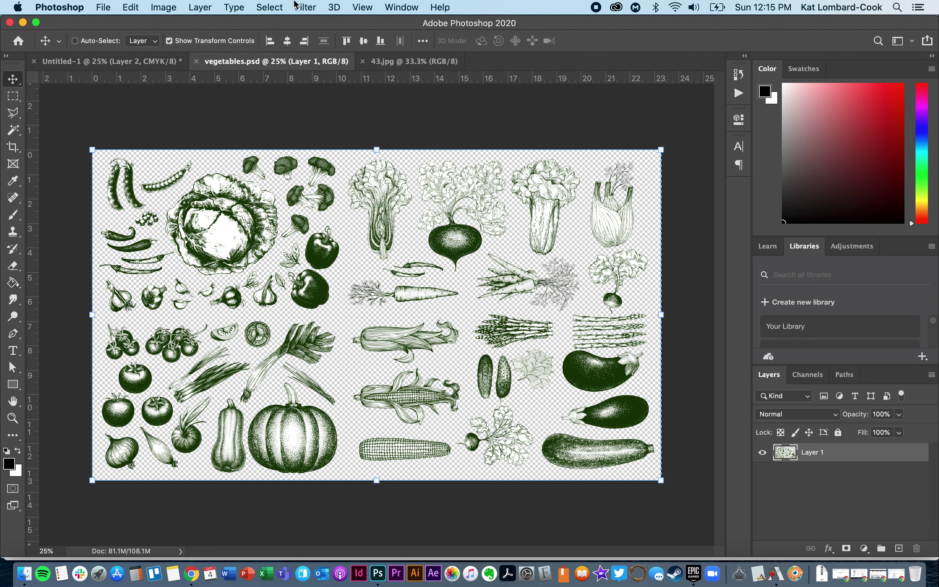
pyautogui.click(264, 7)
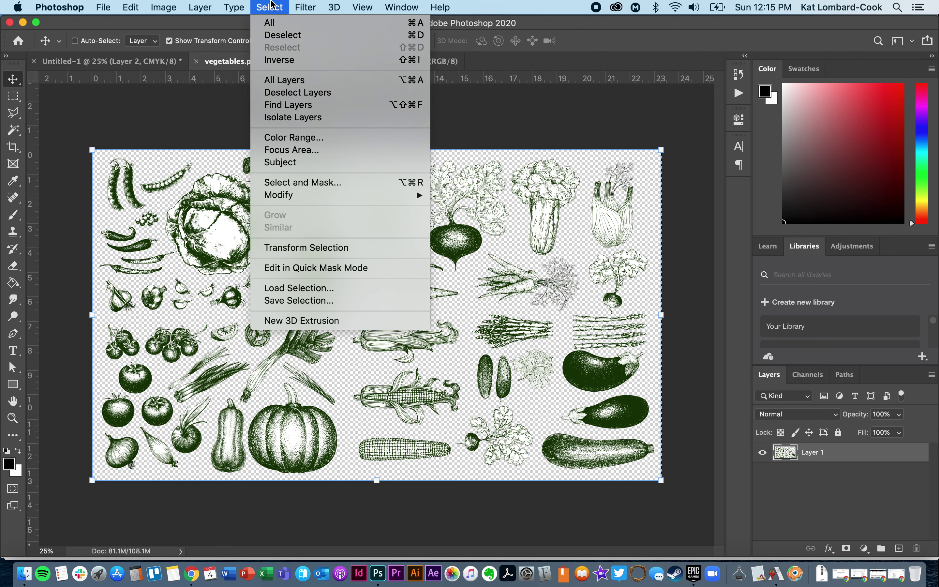
pyautogui.click(271, 6)
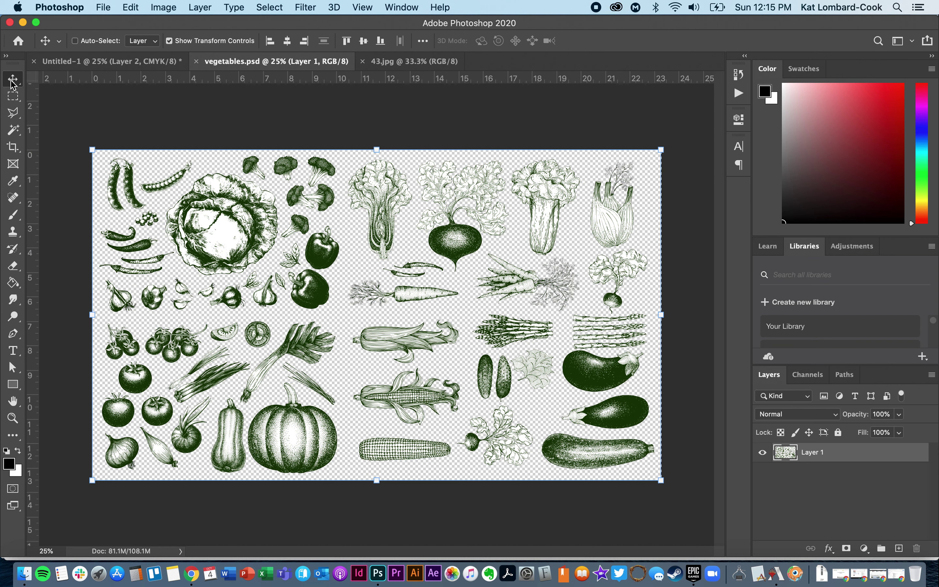
# Try a rectangular marquee selection over the lower middle of the vegetable artwork and clear it.
pyautogui.click(12, 98)
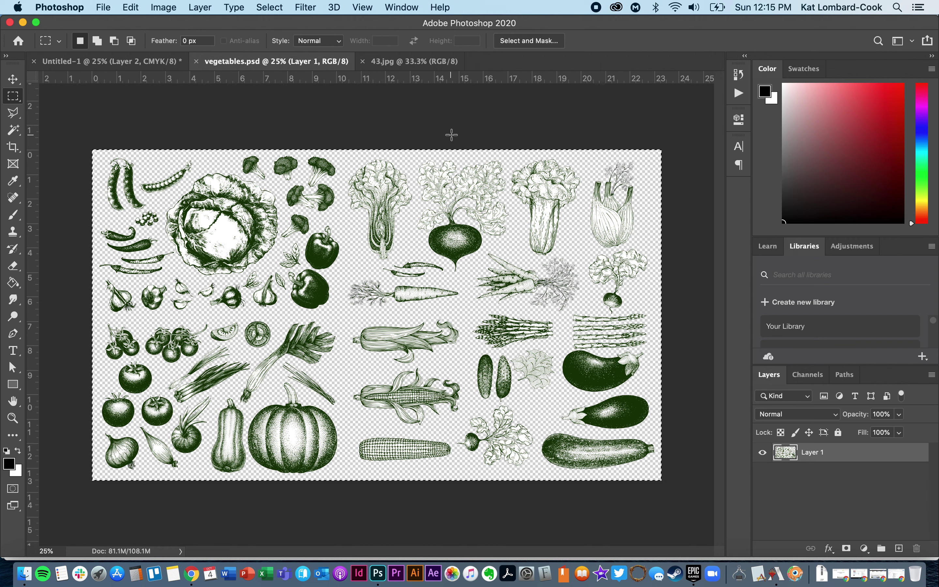
pyautogui.click(451, 124)
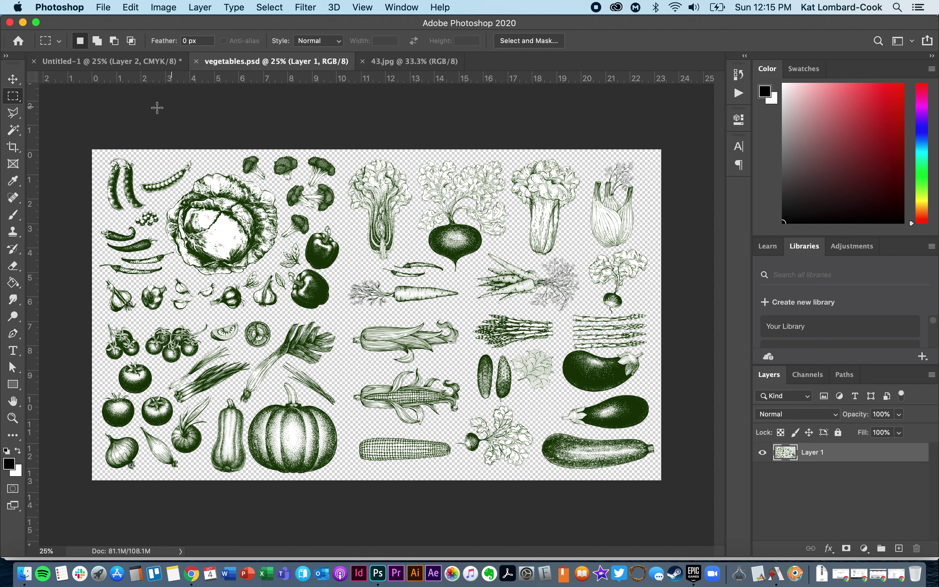
pyautogui.click(14, 100)
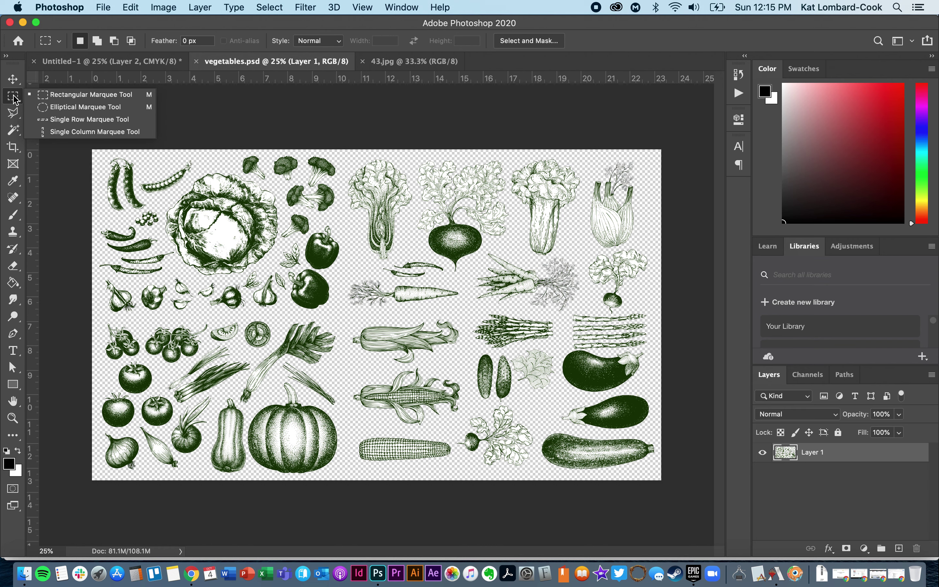
pyautogui.click(14, 99)
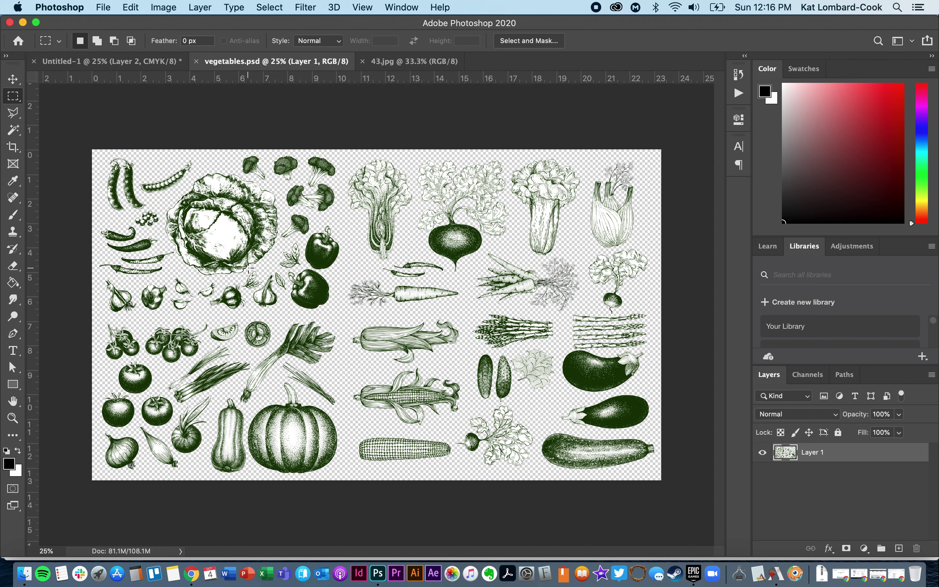
pyautogui.moveTo(225, 302); pyautogui.dragTo(558, 503)
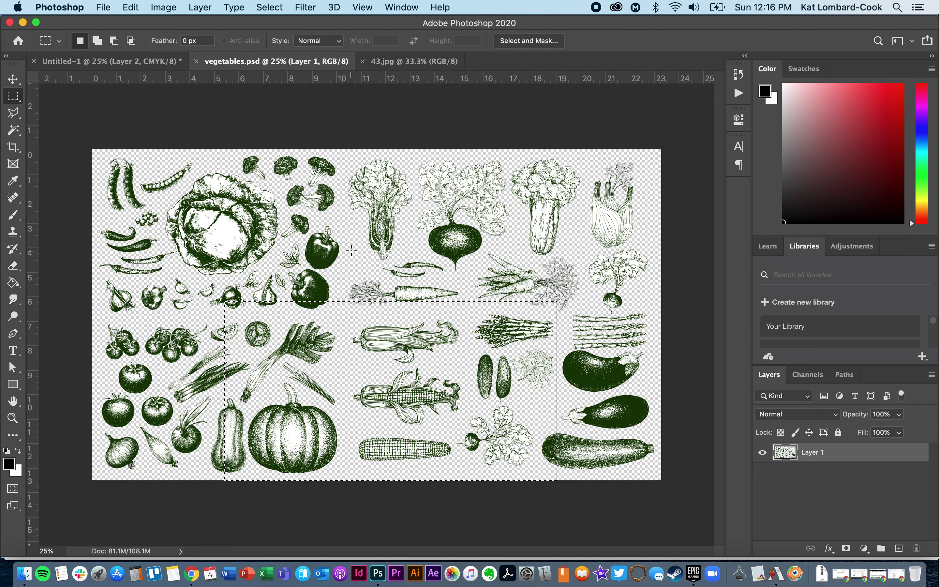
pyautogui.press('super+d')
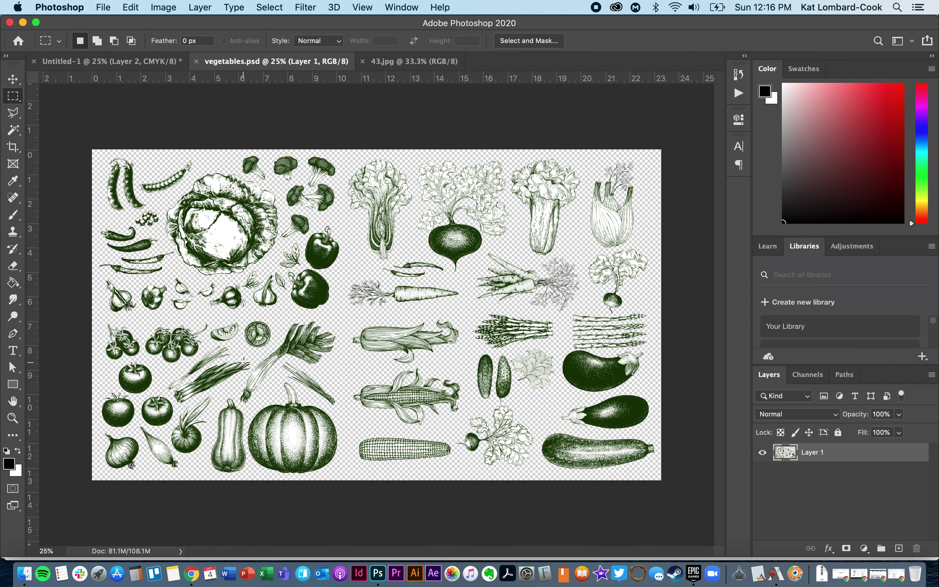
# Select the pumpkin, corn and radish area, about 12 × 4.8 in, with the Rectangular Marquee tool and copy it.
pyautogui.moveTo(244, 363); pyautogui.dragTo(537, 481)
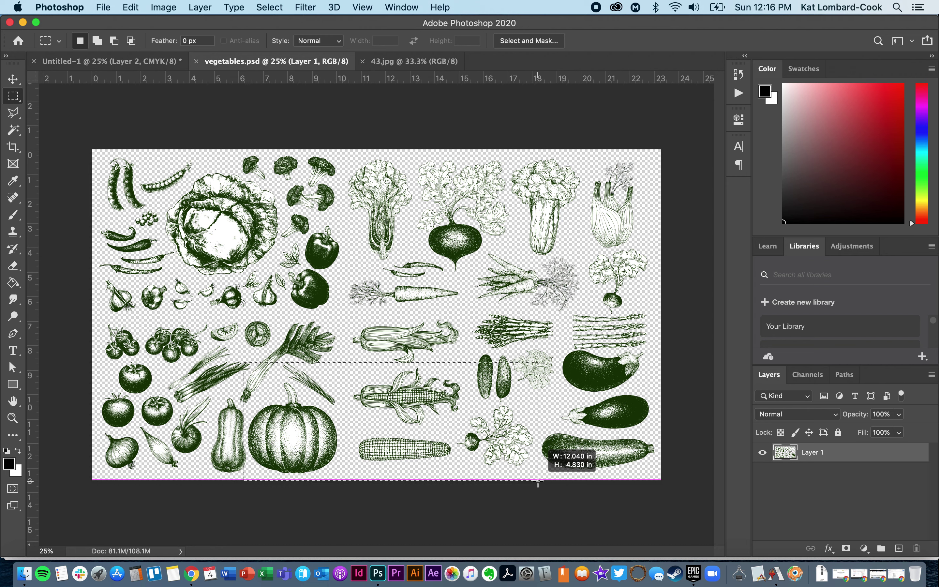
pyautogui.moveTo(538, 481); pyautogui.dragTo(538, 482)
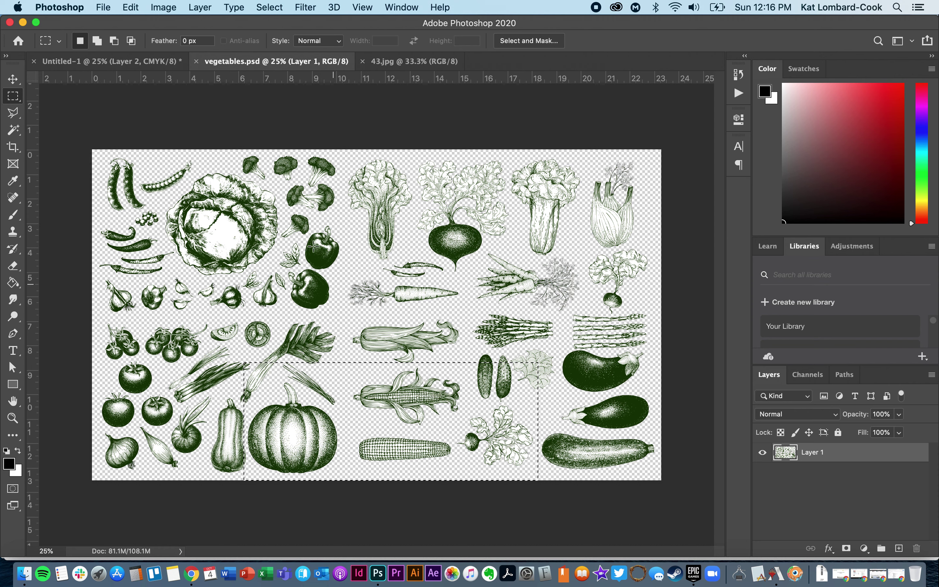
pyautogui.click(130, 7)
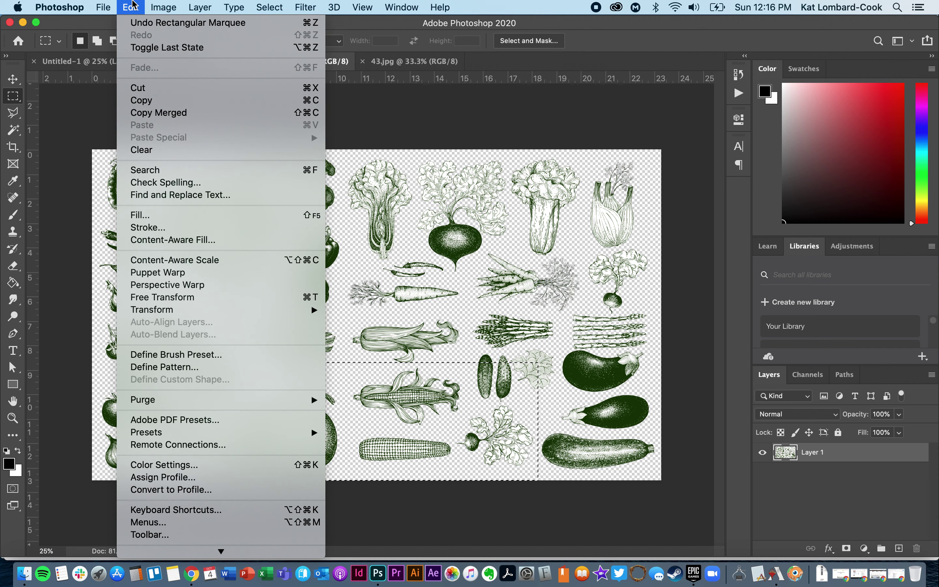
pyautogui.click(144, 102)
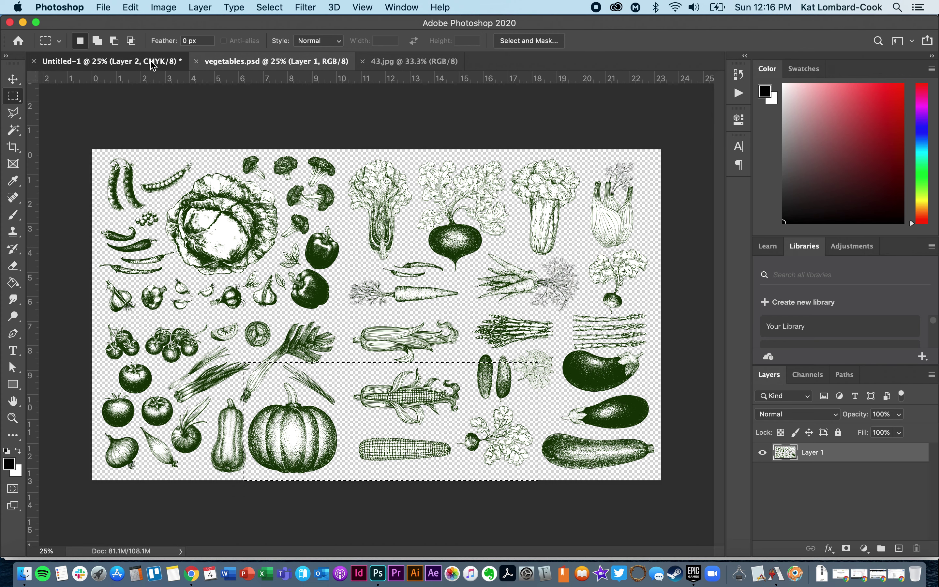
# Paste the copied vegetables into the Untitled-1 document with the paper texture.
pyautogui.click(153, 63)
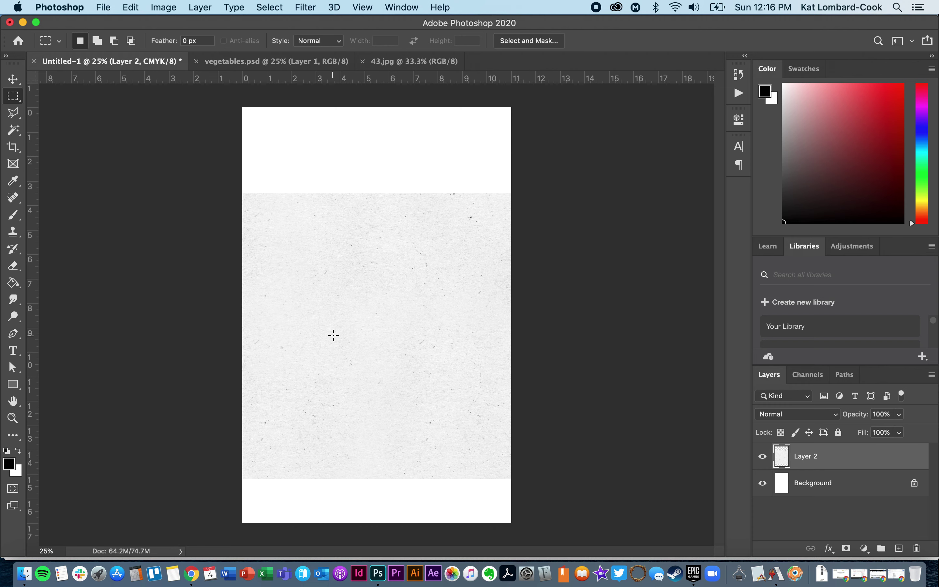
pyautogui.click(164, 7)
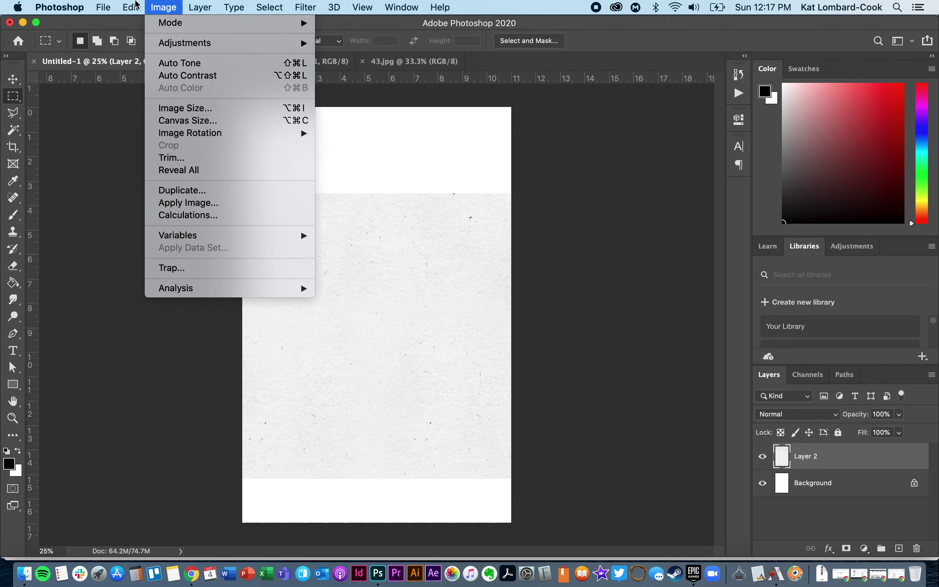
pyautogui.click(143, 125)
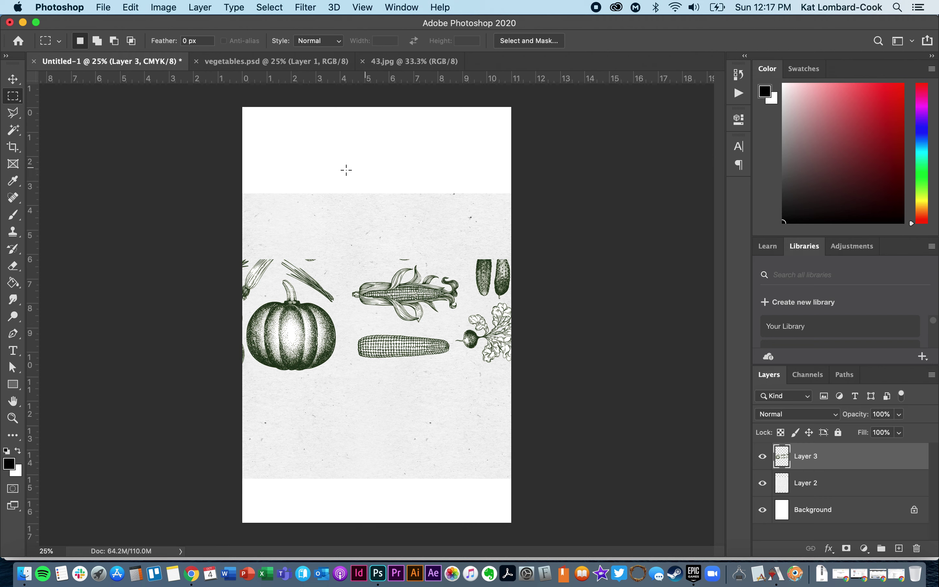
# Move the pasted vegetable layer about 0.9 in to the right, keeping its vertical position.
pyautogui.click(16, 82)
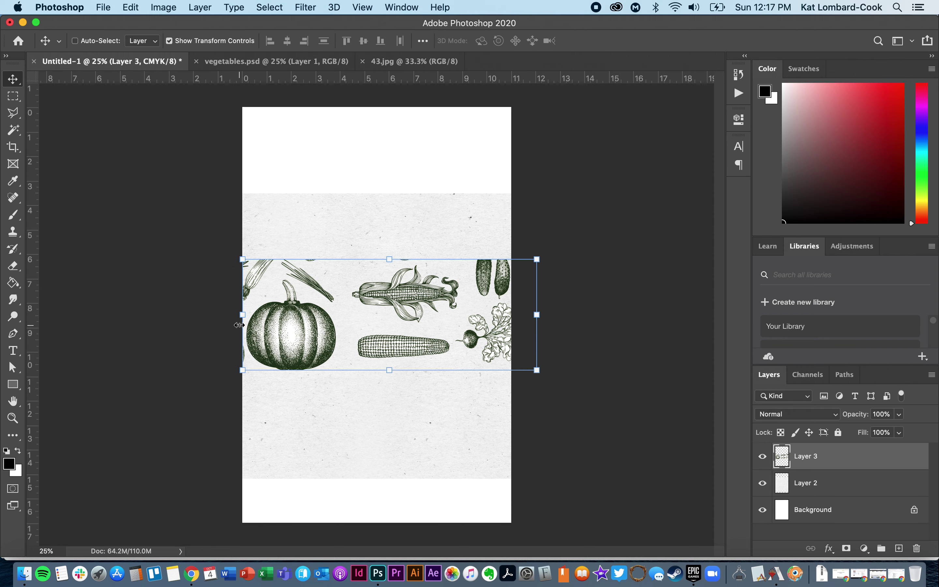
pyautogui.moveTo(289, 333); pyautogui.dragTo(312, 371)
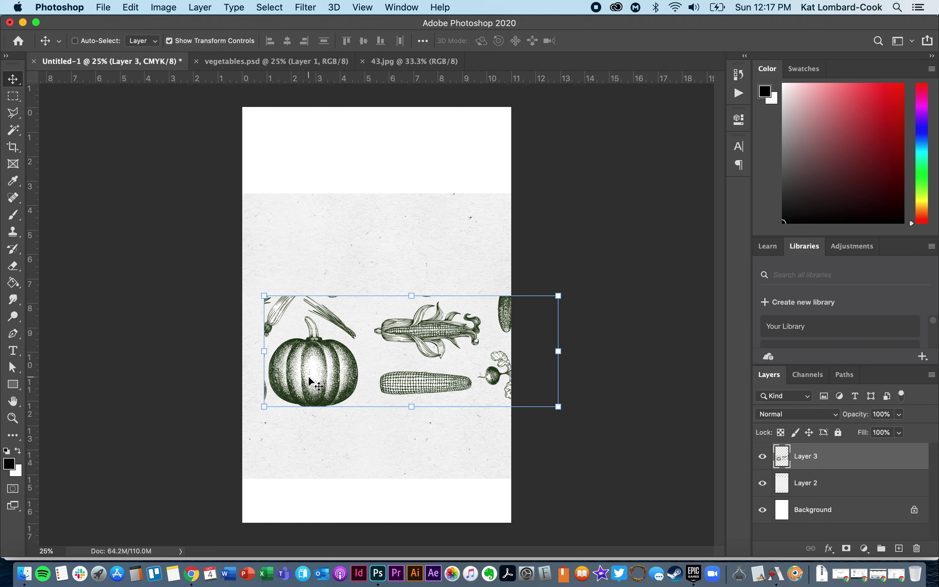
pyautogui.moveTo(309, 381); pyautogui.dragTo(309, 344)
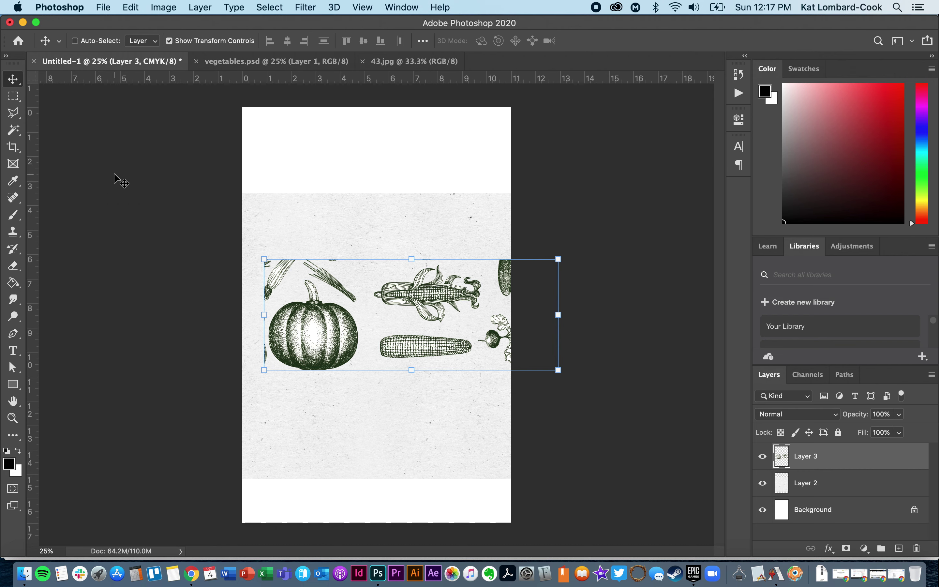
# Delete the stray squash sliver beside the pumpkin's left edge using a rectangular marquee selection, and clear the selection.
pyautogui.click(17, 100)
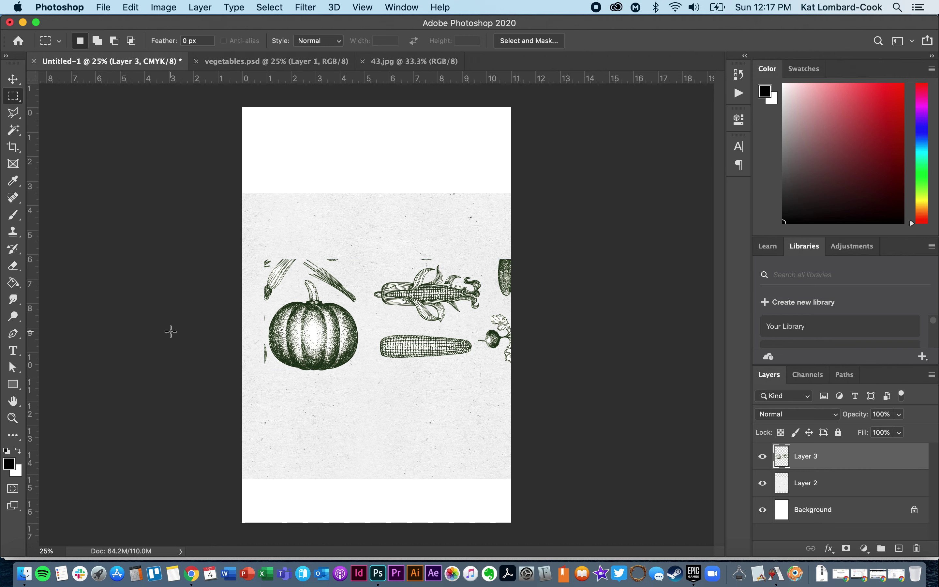
pyautogui.moveTo(254, 309)
pyautogui.mouseDown()
pyautogui.moveTo(267, 376)
pyautogui.moveTo(267, 323)
pyautogui.mouseUp()
pyautogui.moveTo(257, 342); pyautogui.dragTo(270, 375)
pyautogui.click(363, 6)
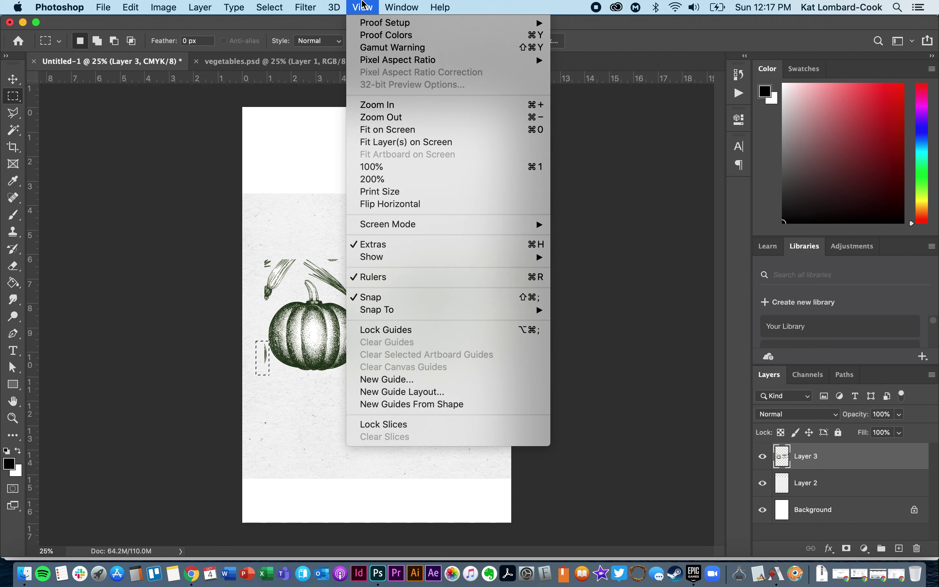
pyautogui.click(380, 110)
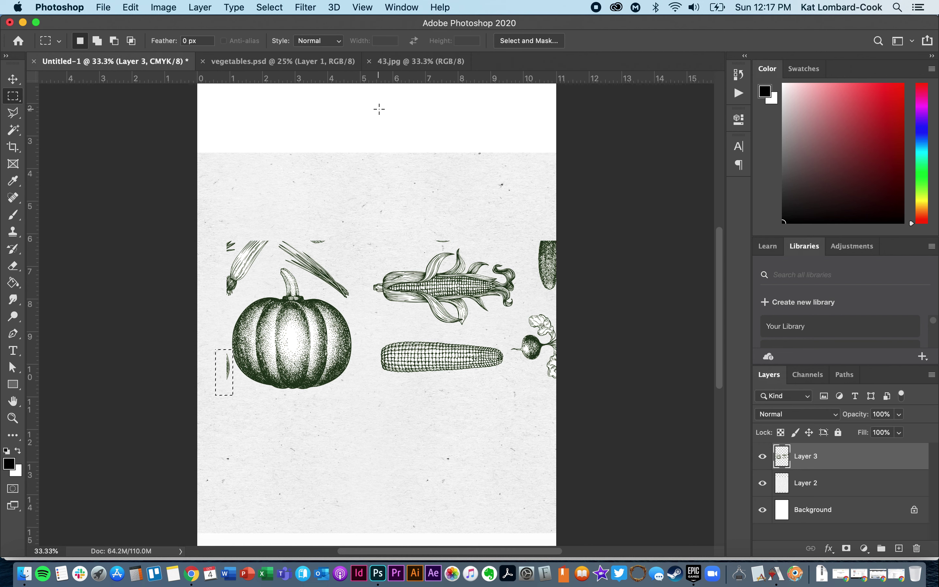
pyautogui.click(363, 7)
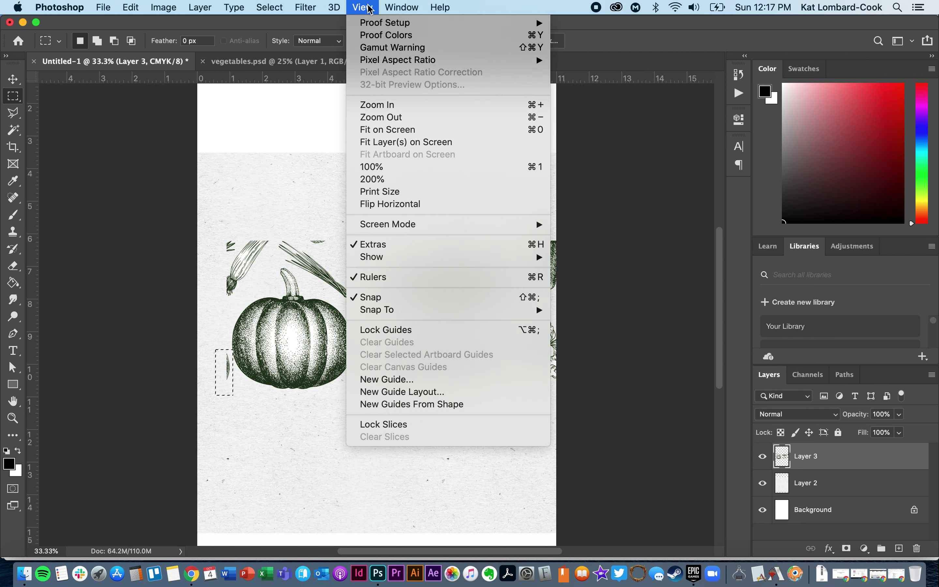
pyautogui.click(381, 108)
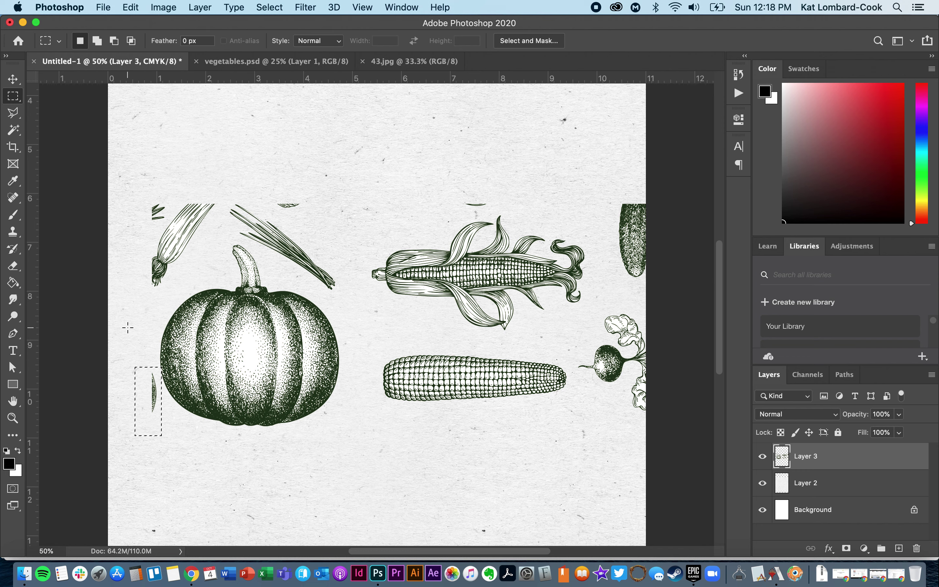
pyautogui.moveTo(140, 362); pyautogui.dragTo(164, 448)
pyautogui.moveTo(149, 387); pyautogui.dragTo(141, 389)
pyautogui.press('Delete')
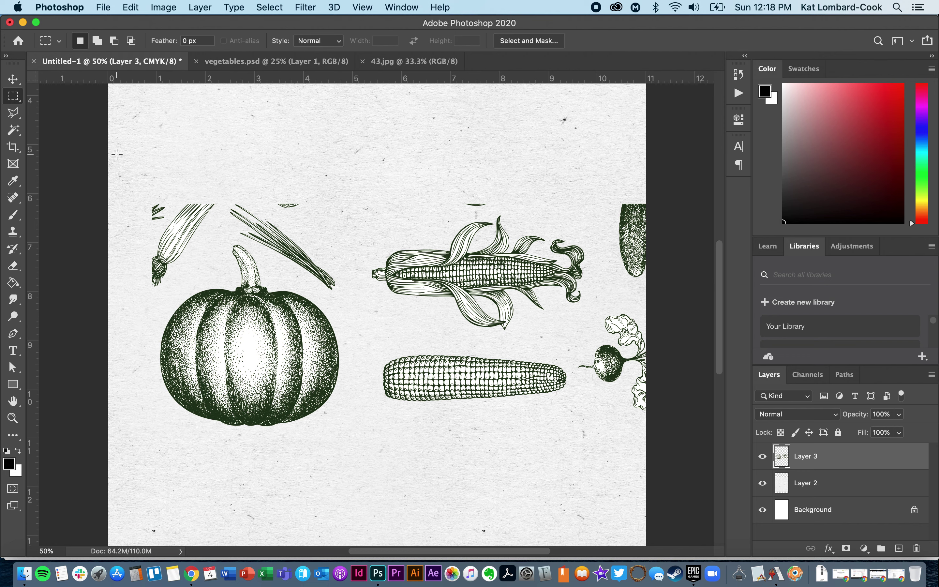
# Outline the cut-off leek and stalk pieces above the pumpkin with the Polygonal Lasso, delete them, and deselect.
pyautogui.click(14, 114)
pyautogui.click(15, 117)
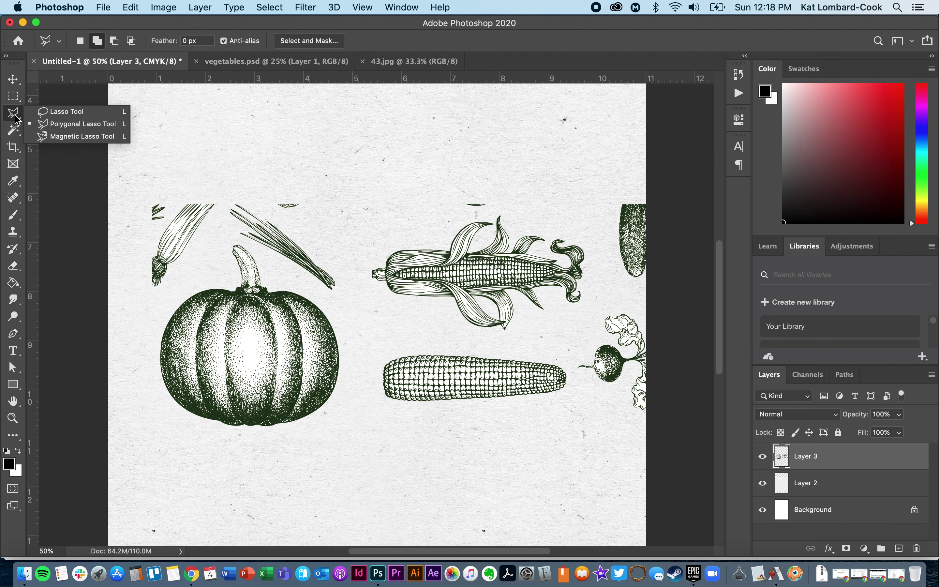
pyautogui.click(15, 116)
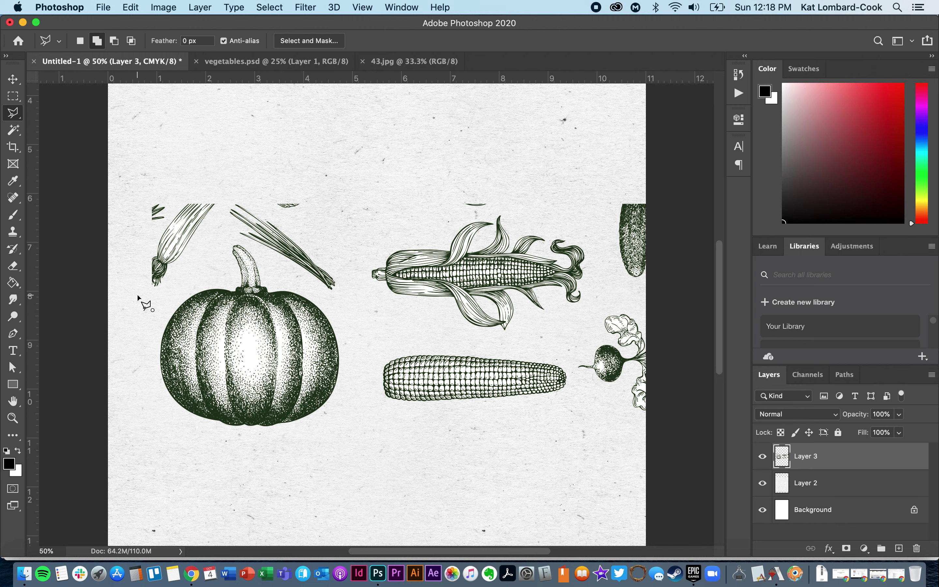
pyautogui.click(173, 295)
pyautogui.click(203, 247)
pyautogui.click(251, 243)
pyautogui.click(343, 301)
pyautogui.click(352, 269)
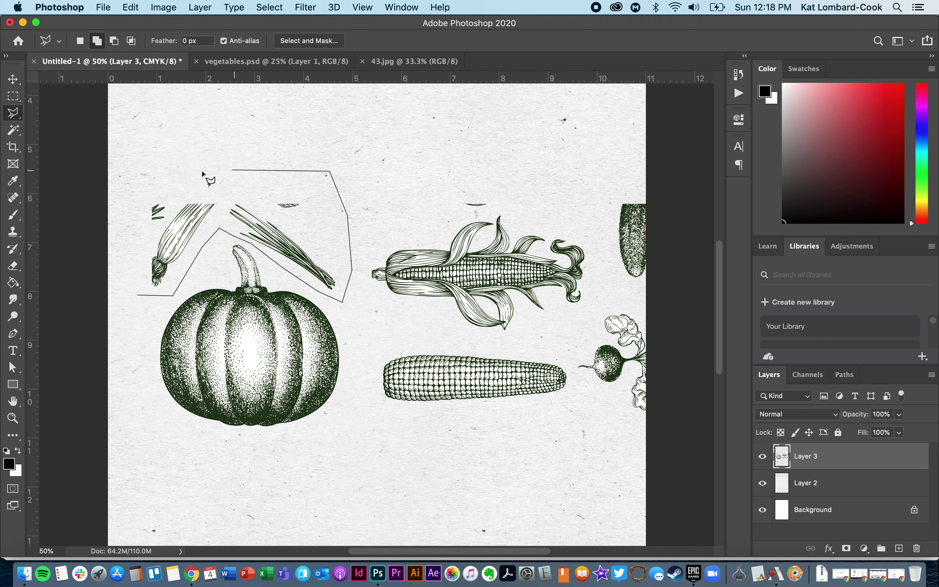
pyautogui.doubleClick(137, 295)
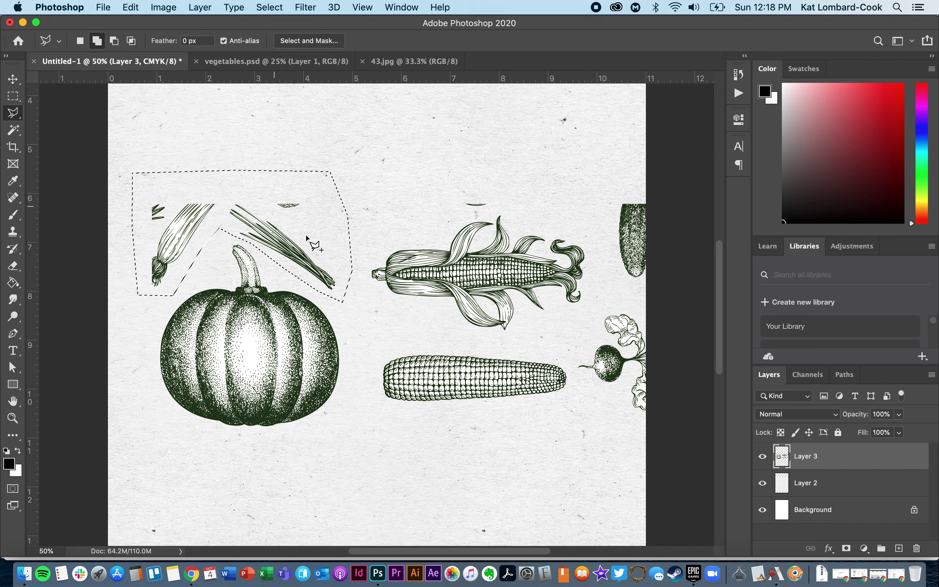
pyautogui.press('Delete')
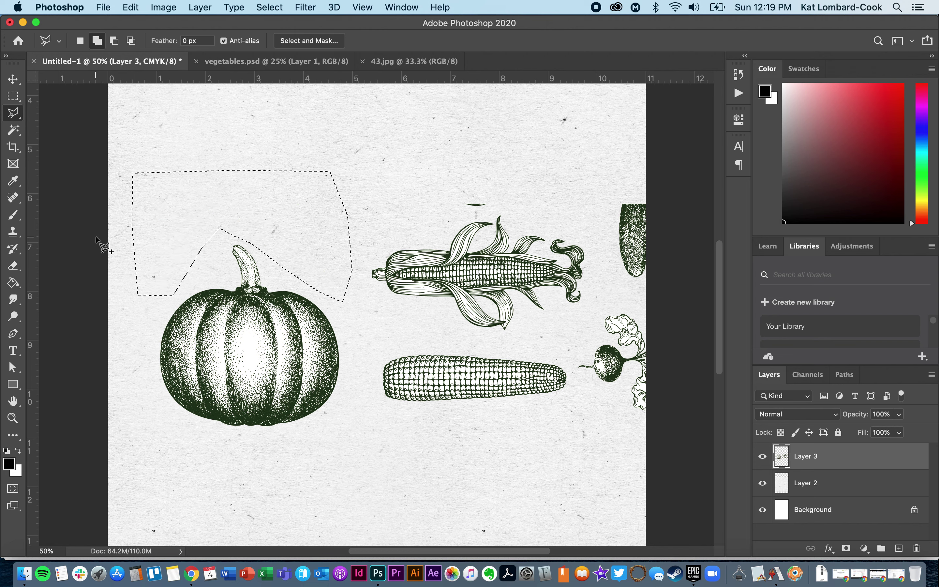
pyautogui.press('m')
pyautogui.click(147, 136)
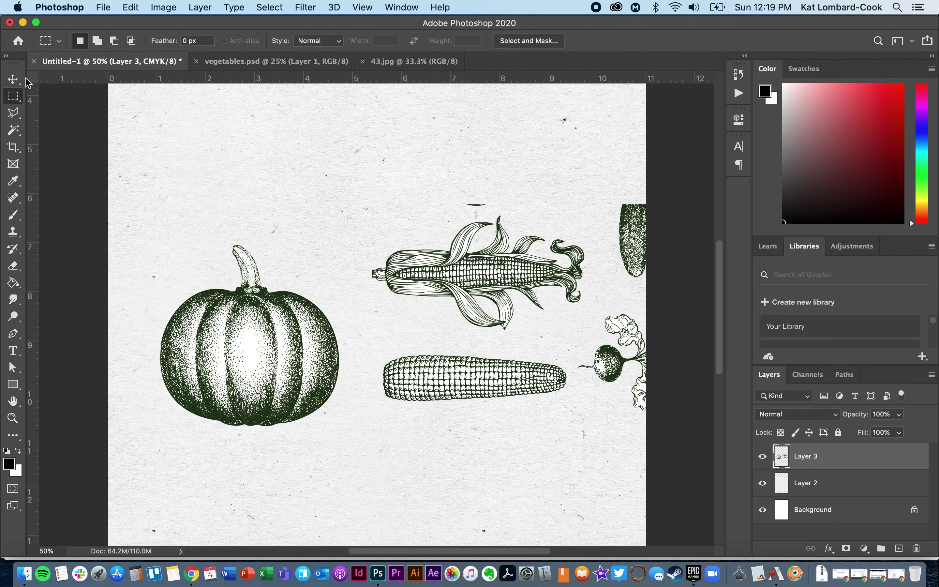
# Move the vegetable layer about 2 in left, and outline the lower corn cob with the Polygonal Lasso in New Selection mode.
pyautogui.click(13, 79)
pyautogui.moveTo(375, 299); pyautogui.dragTo(271, 293)
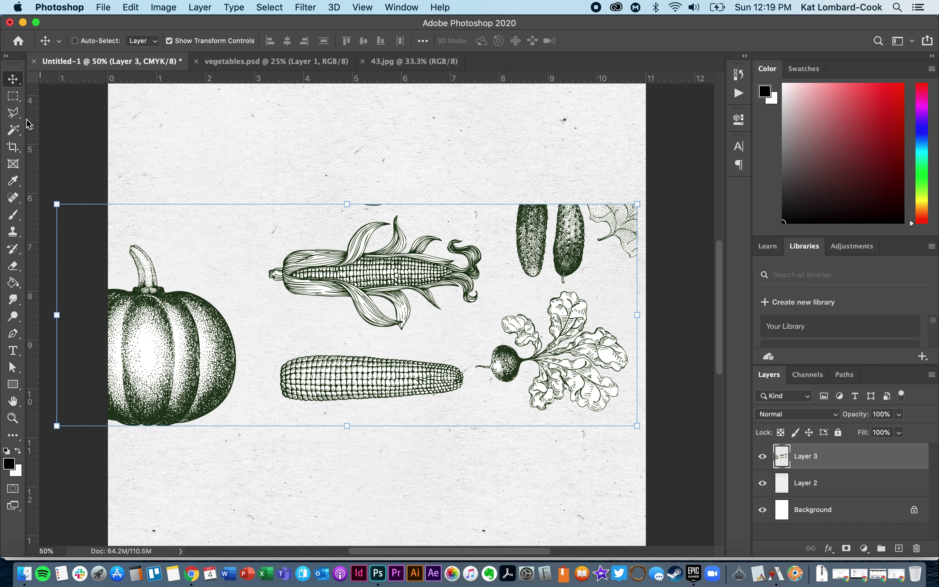
pyautogui.click(12, 114)
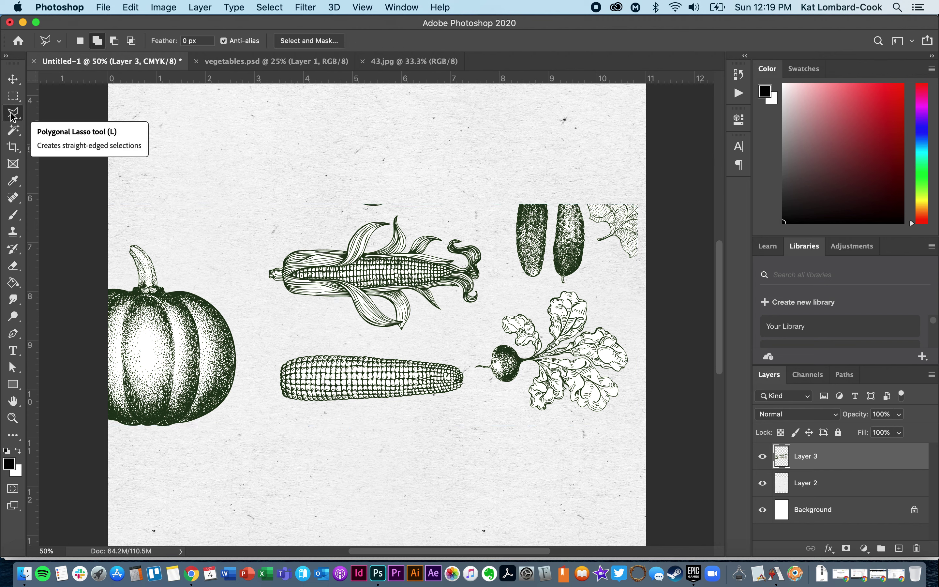
pyautogui.click(80, 41)
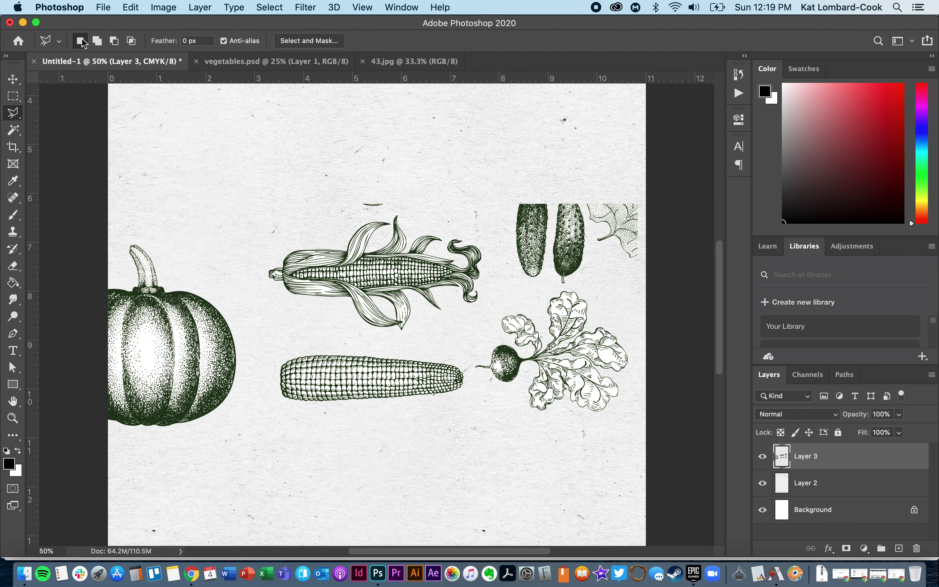
pyautogui.click(265, 345)
pyautogui.click(478, 418)
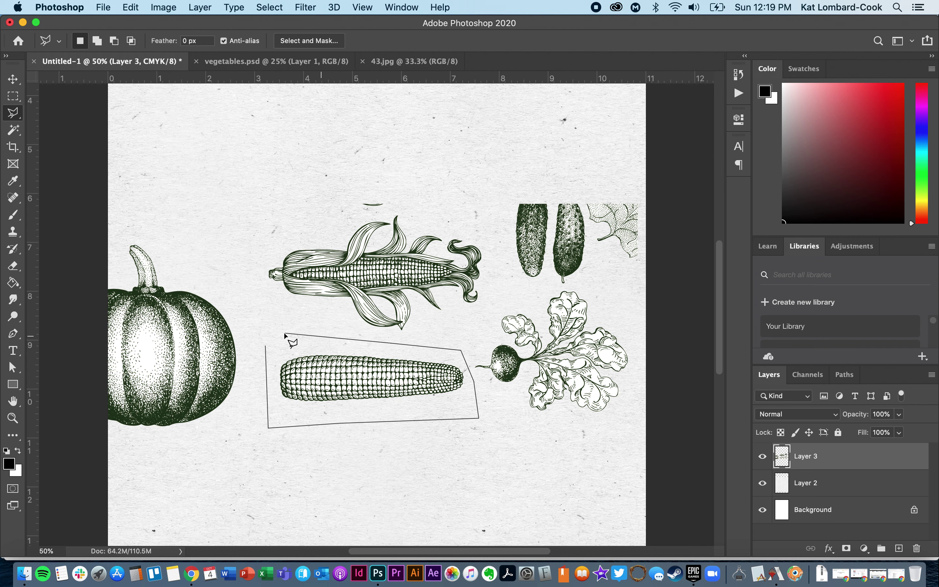
pyautogui.click(265, 348)
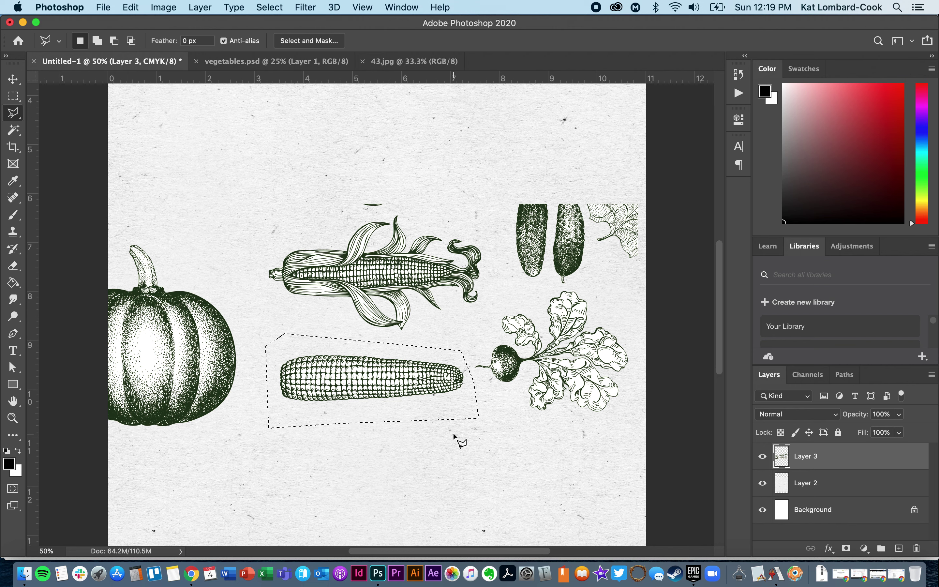
# Outline the stray sliver above the upper corn with the Polygonal Lasso, replacing the selection around the lower cob.
pyautogui.click(347, 189)
pyautogui.click(403, 206)
pyautogui.click(398, 180)
pyautogui.click(347, 189)
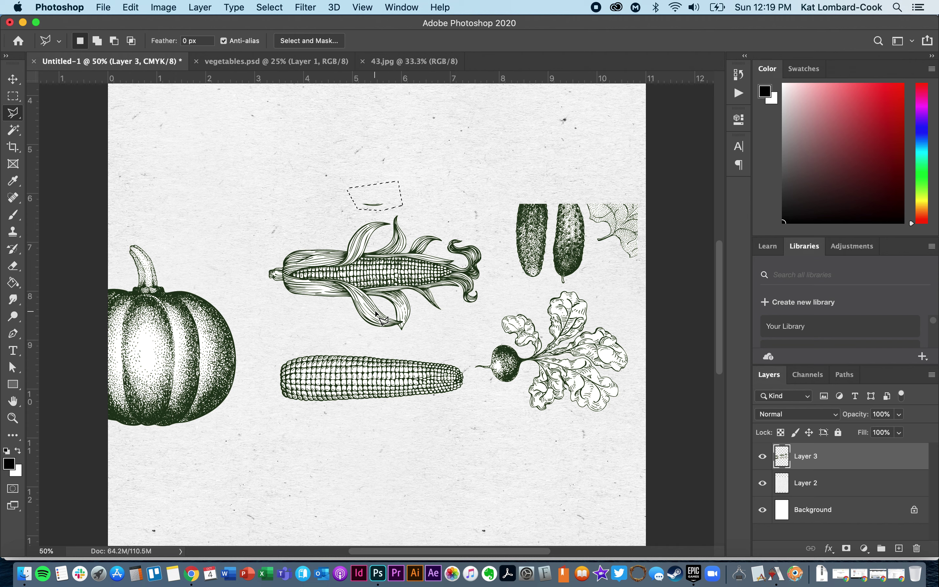
# Trim the empty upper part off the sliver's selection with a polygon in Subtract from Selection mode.
pyautogui.click(114, 43)
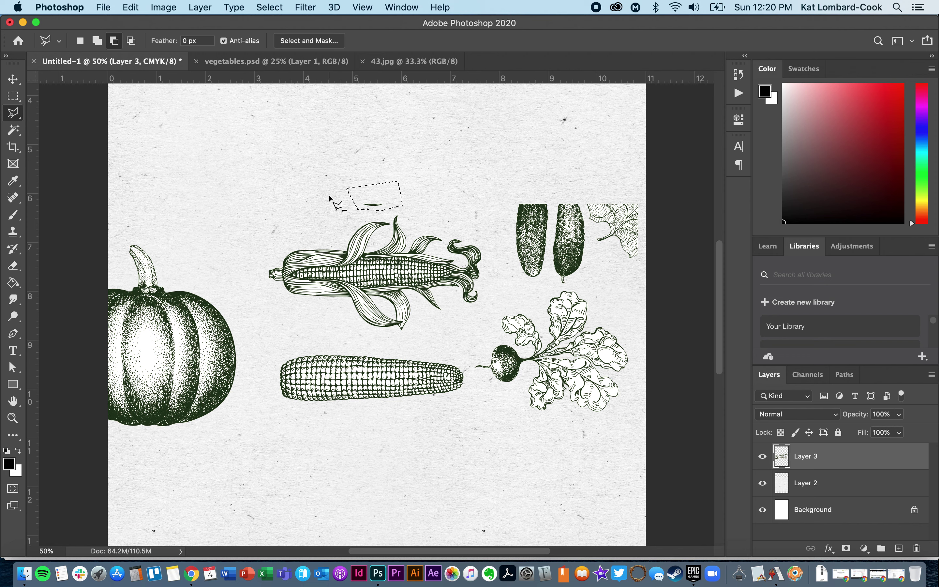
pyautogui.click(318, 199)
pyautogui.click(425, 197)
pyautogui.click(412, 156)
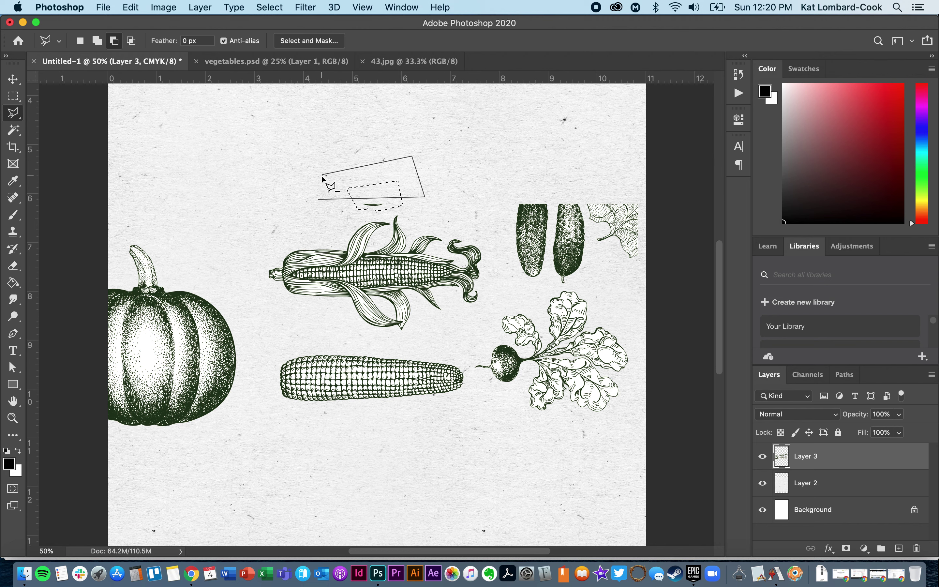
pyautogui.click(319, 199)
# Add a polygonal outline around the lower corn cob to the sliver's selection in Add to Selection mode.
pyautogui.click(98, 41)
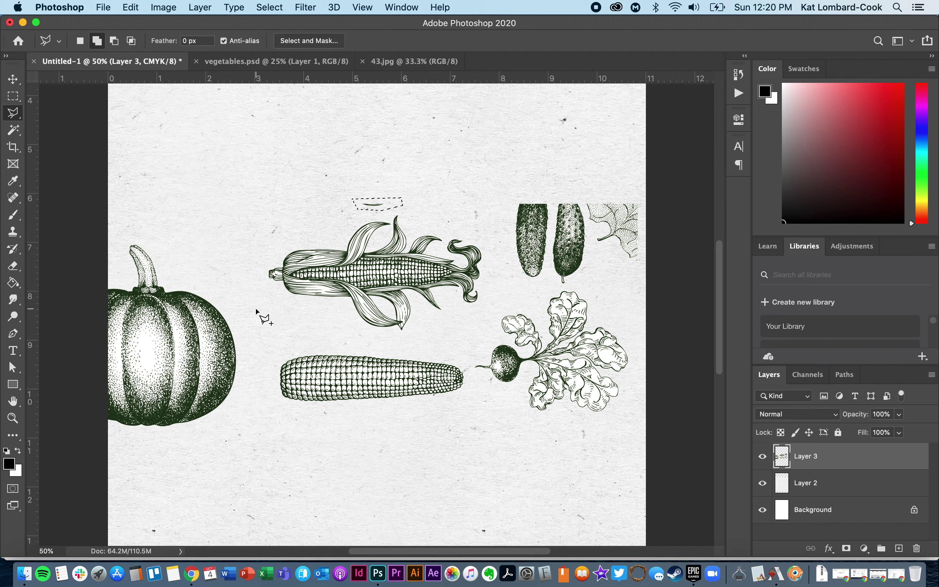
pyautogui.click(269, 346)
pyautogui.click(269, 405)
pyautogui.click(327, 417)
pyautogui.click(425, 414)
pyautogui.click(489, 406)
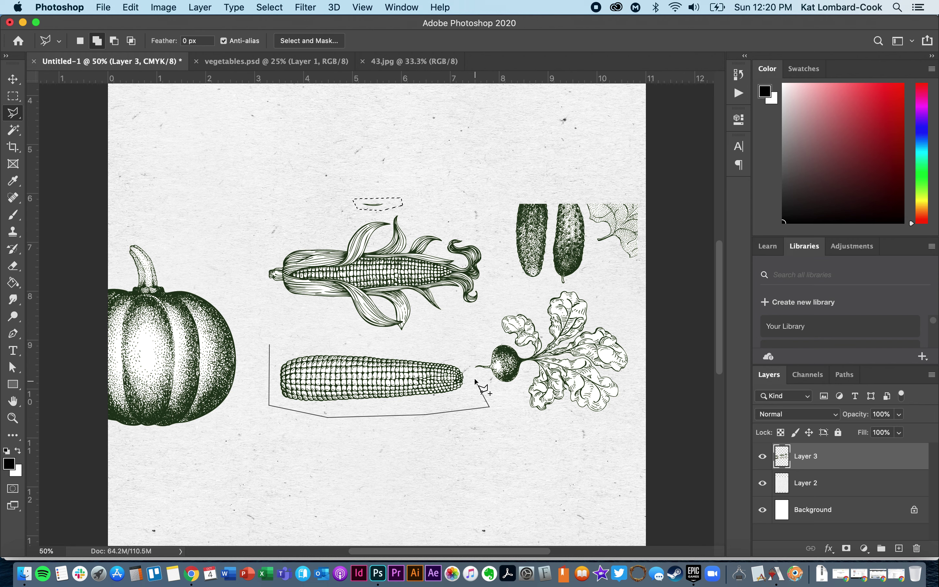
pyautogui.click(464, 355)
pyautogui.click(415, 341)
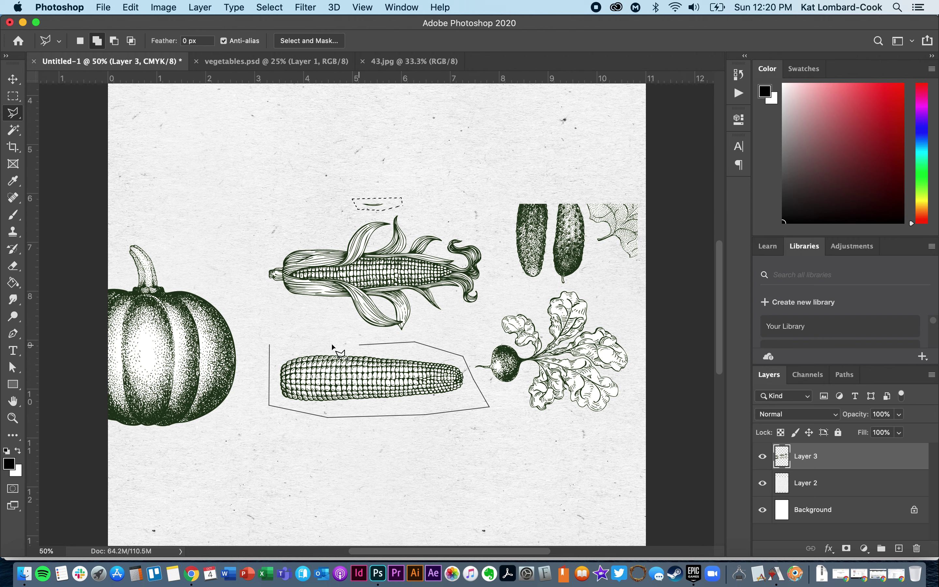
pyautogui.click(270, 346)
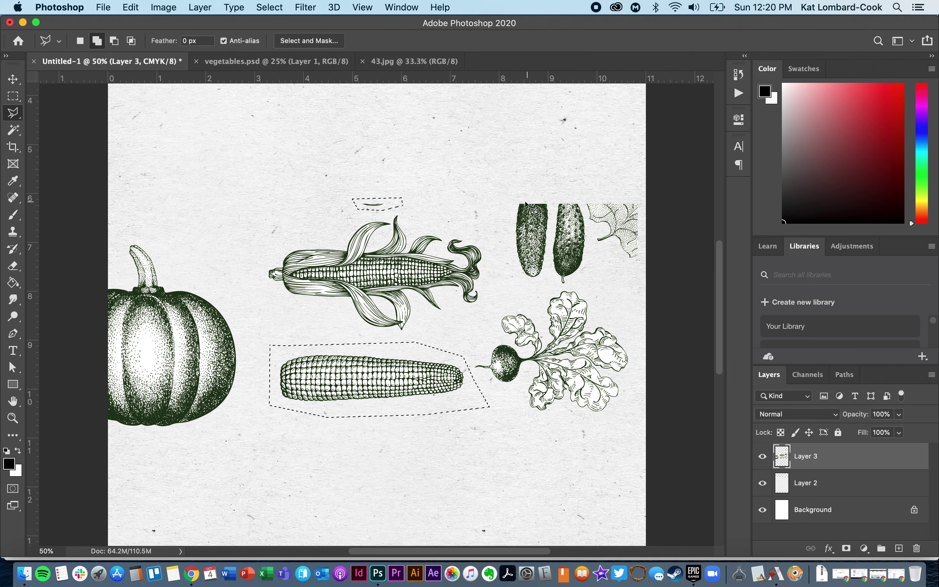
# Add the two cut-off cucumbers and the leaf fragment to the selection with the Polygonal Lasso, and delete all selected pieces.
pyautogui.click(504, 195)
pyautogui.click(505, 292)
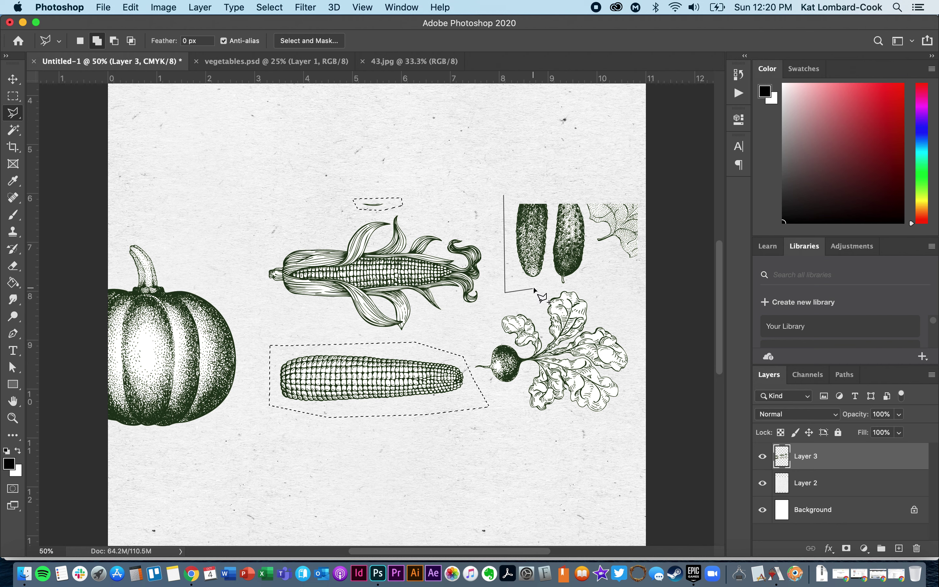
pyautogui.click(534, 288)
pyautogui.click(595, 290)
pyautogui.click(639, 285)
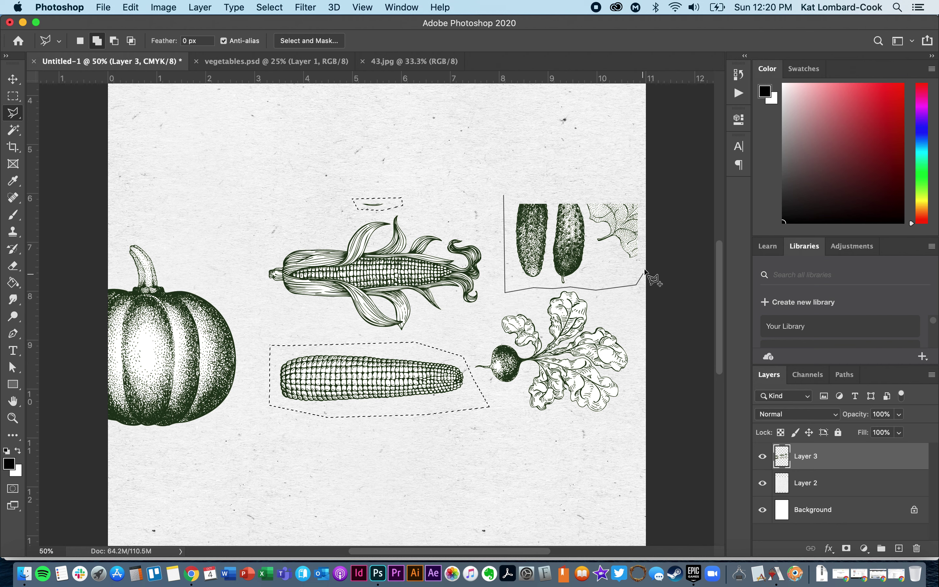
pyautogui.click(639, 182)
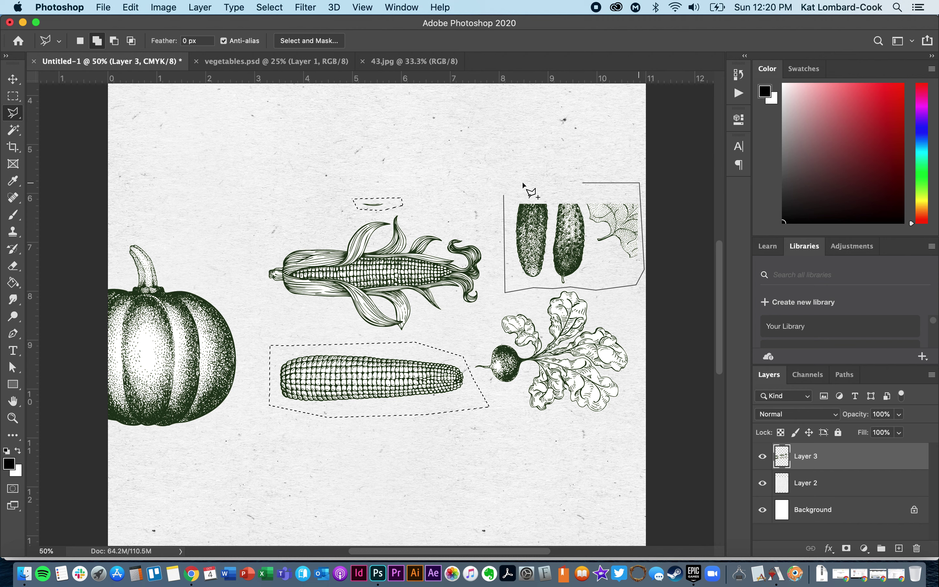
pyautogui.click(503, 197)
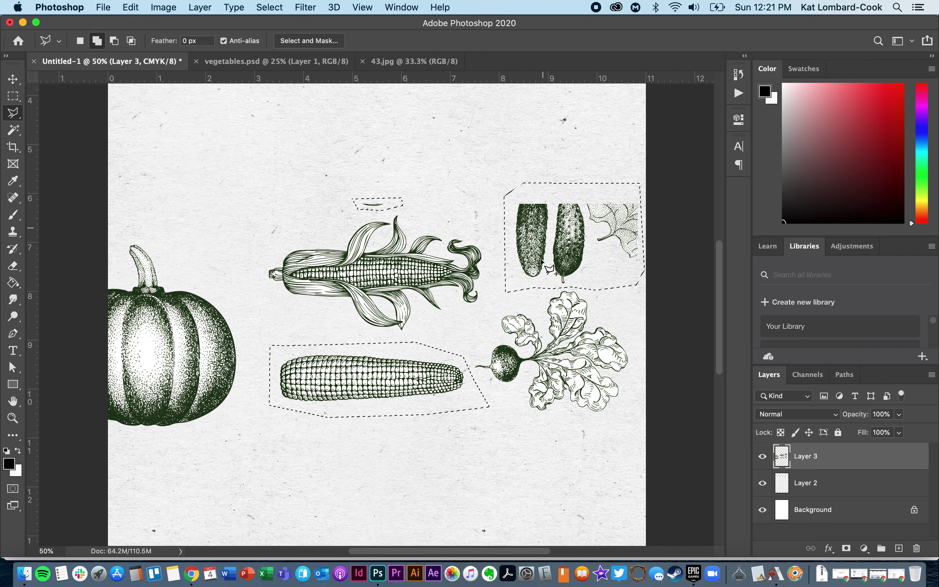
pyautogui.press('Delete')
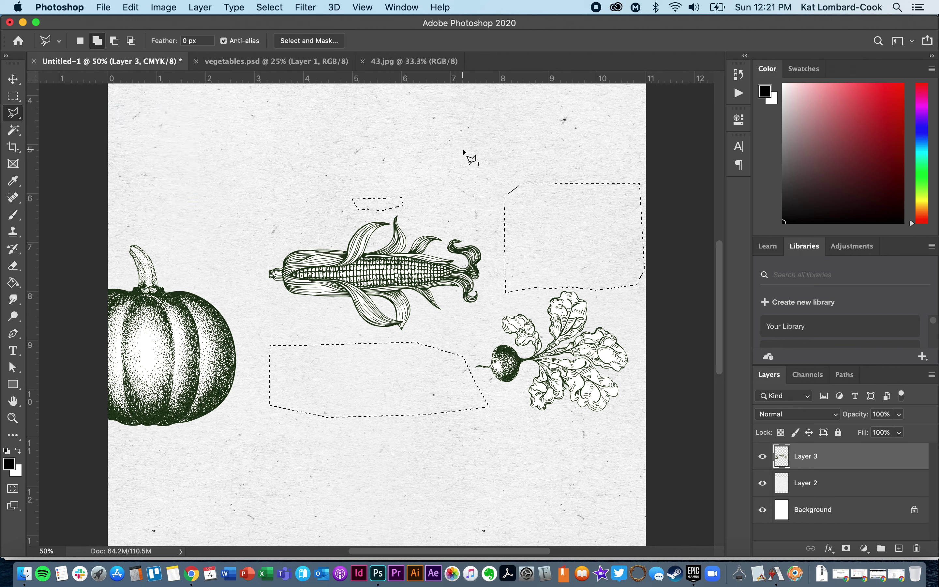
# Add a narrow polygonal area above the corn's husk leaves to the current selection.
pyautogui.click(471, 176)
pyautogui.click(422, 253)
pyautogui.click(421, 191)
pyautogui.click(430, 143)
pyautogui.click(474, 164)
pyautogui.click(471, 177)
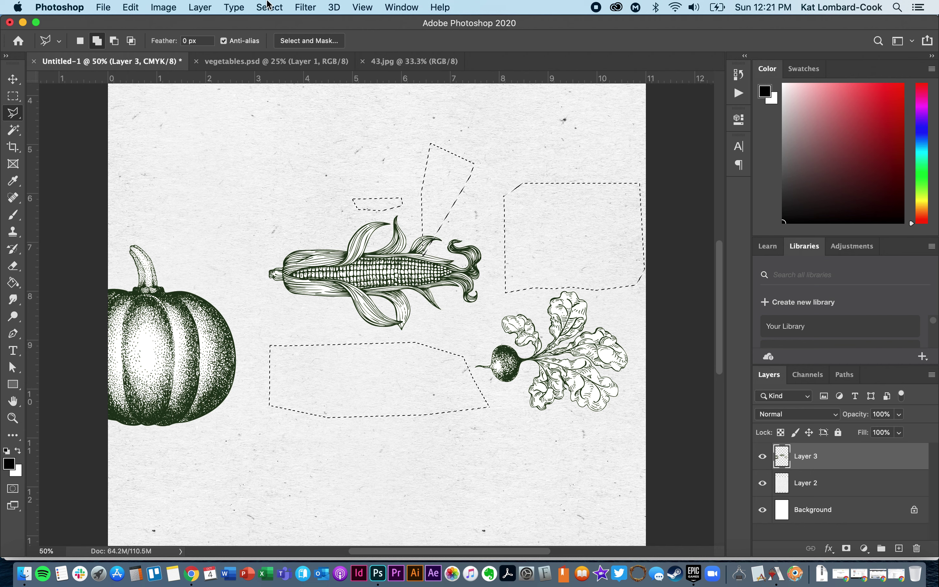
# Deselect everything, and move the vegetable layer about 2 in right and 0.8 in up so the whole pumpkin sits on the page.
pyautogui.click(267, 6)
pyautogui.click(278, 35)
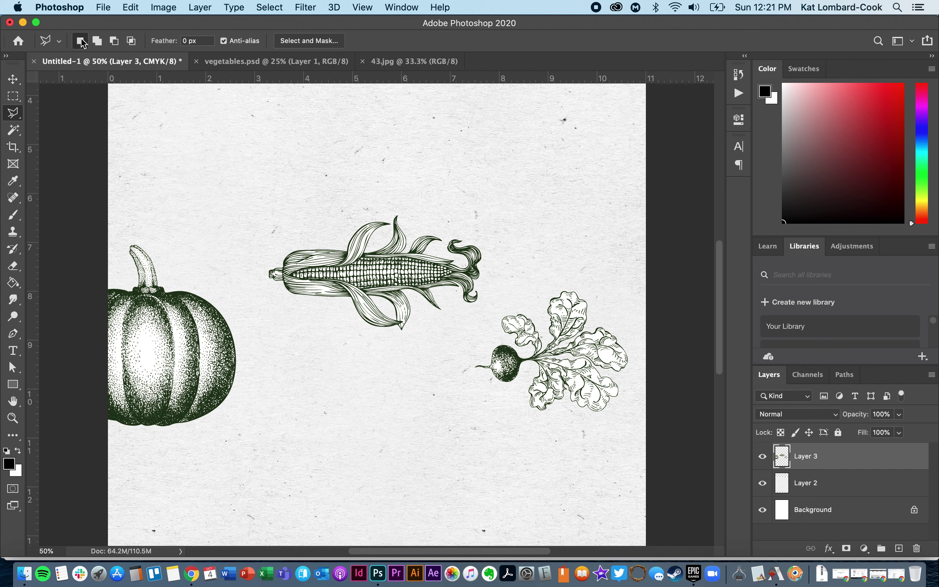
pyautogui.click(14, 80)
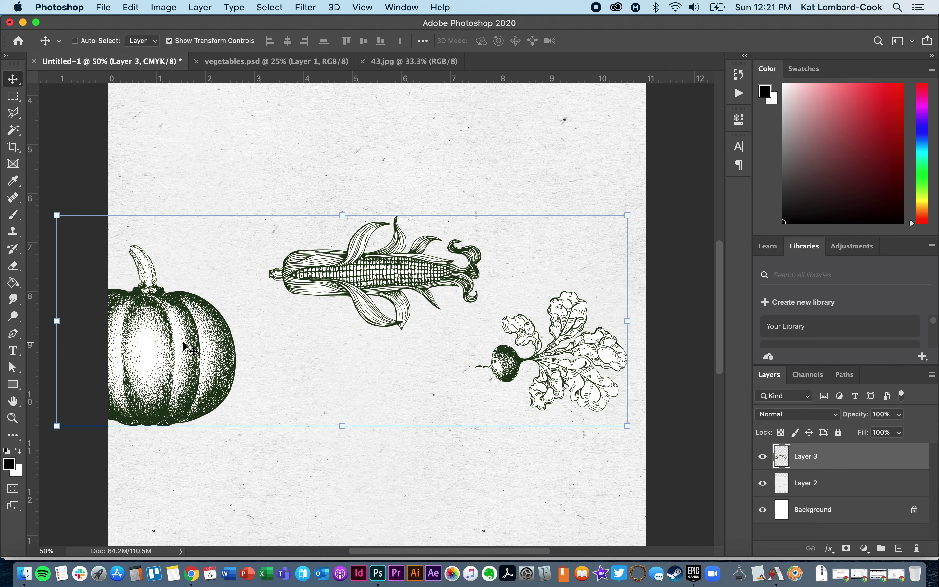
pyautogui.moveTo(184, 345); pyautogui.dragTo(279, 307)
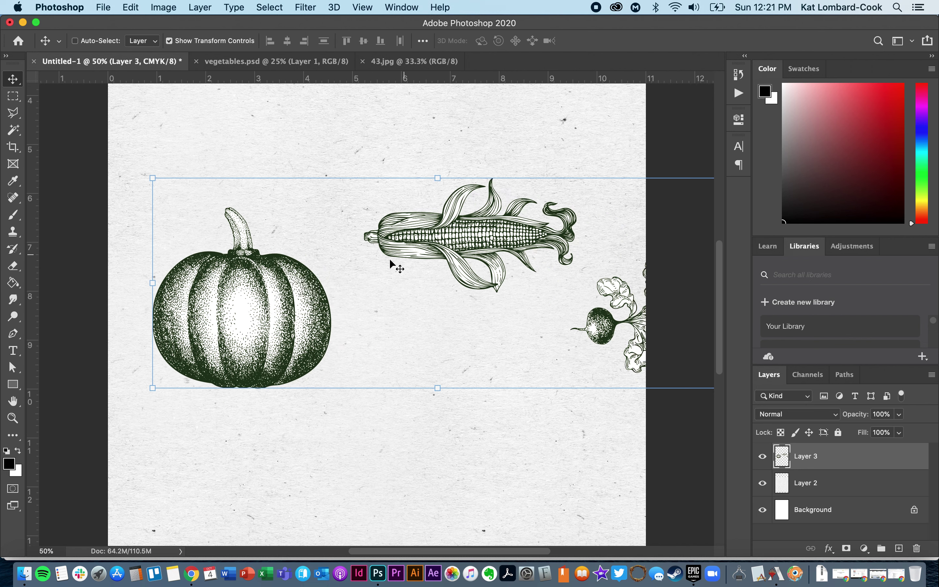